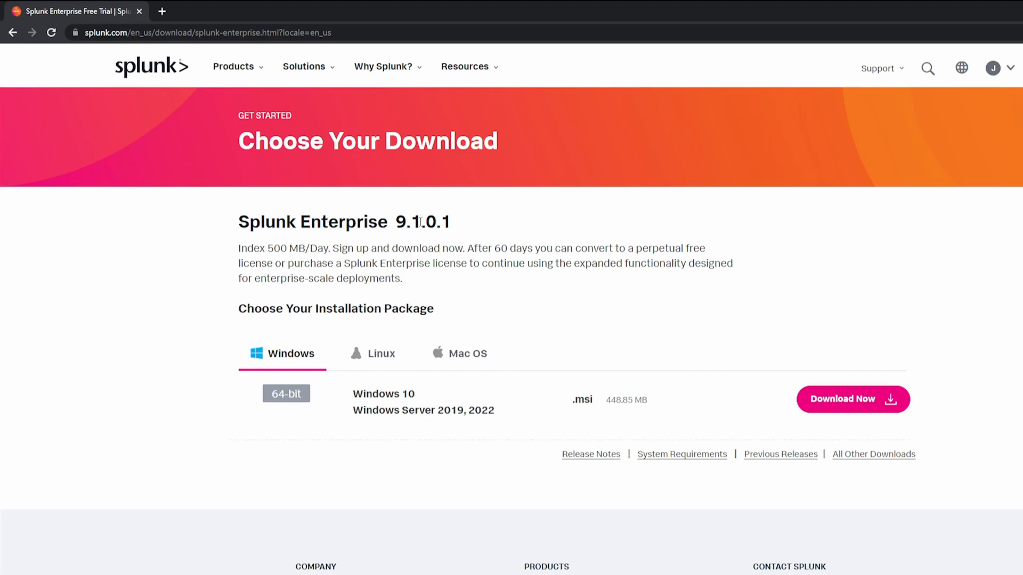
Step: Download the 64-bit Windows .msi package of Splunk Enterprise 9.1.0.1, agreeing to the Splunk General Terms
{"action": "left_click_drag", "start_coordinate": [393, 224], "coordinate": [489, 224]}
{"action": "left_click", "coordinate": [490, 222]}
{"action": "left_click", "coordinate": [373, 353]}
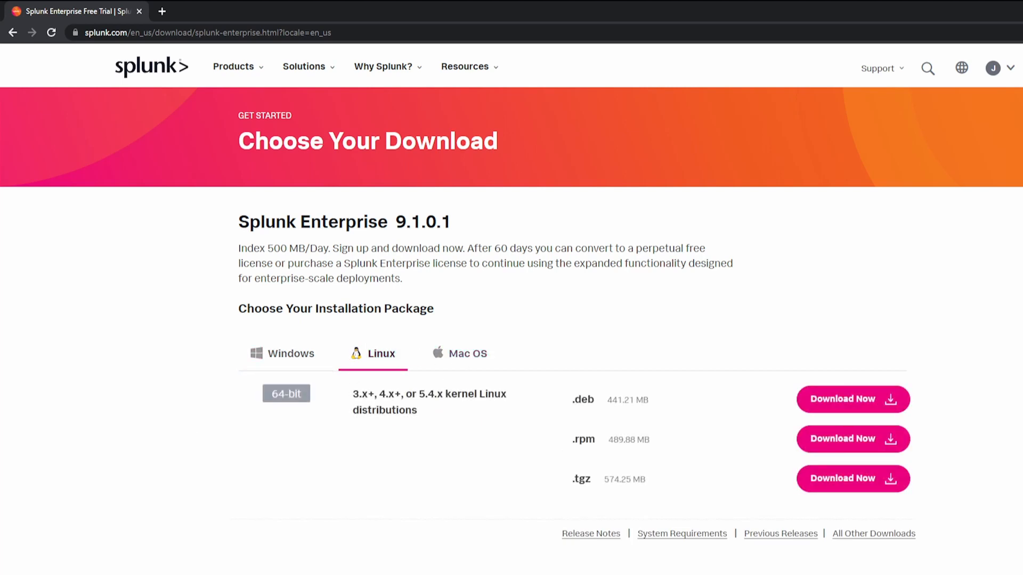
{"action": "left_click", "coordinate": [308, 365]}
{"action": "left_click", "coordinate": [837, 399]}
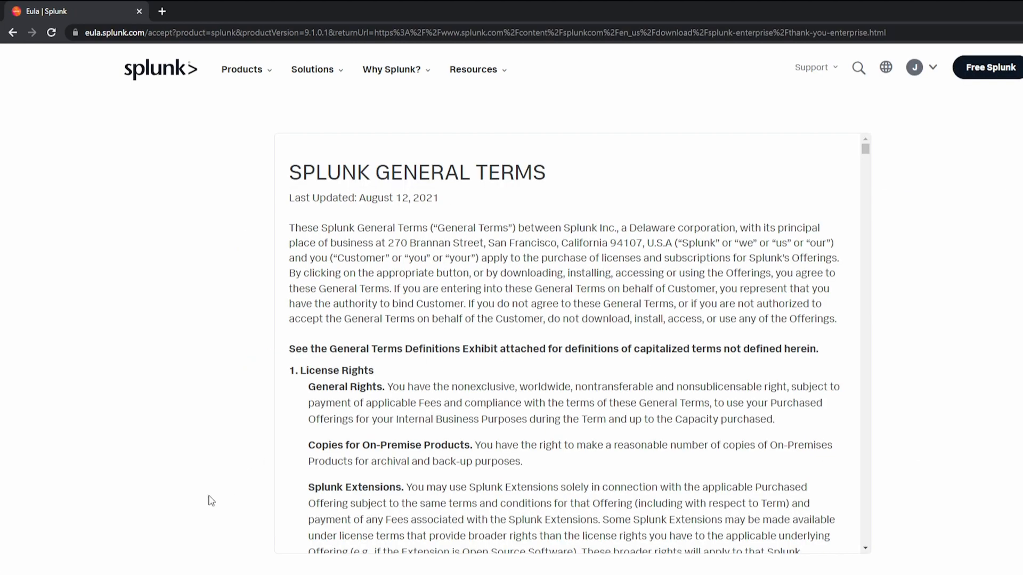
{"action": "scroll", "coordinate": [219, 538], "scroll_direction": "down", "scroll_amount": 5}
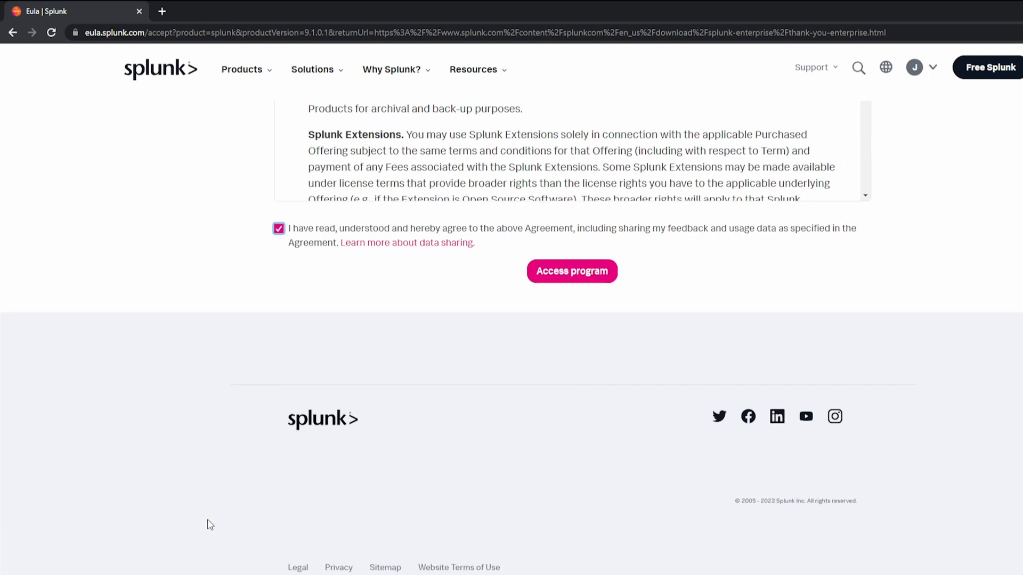
{"action": "left_click", "coordinate": [585, 273]}
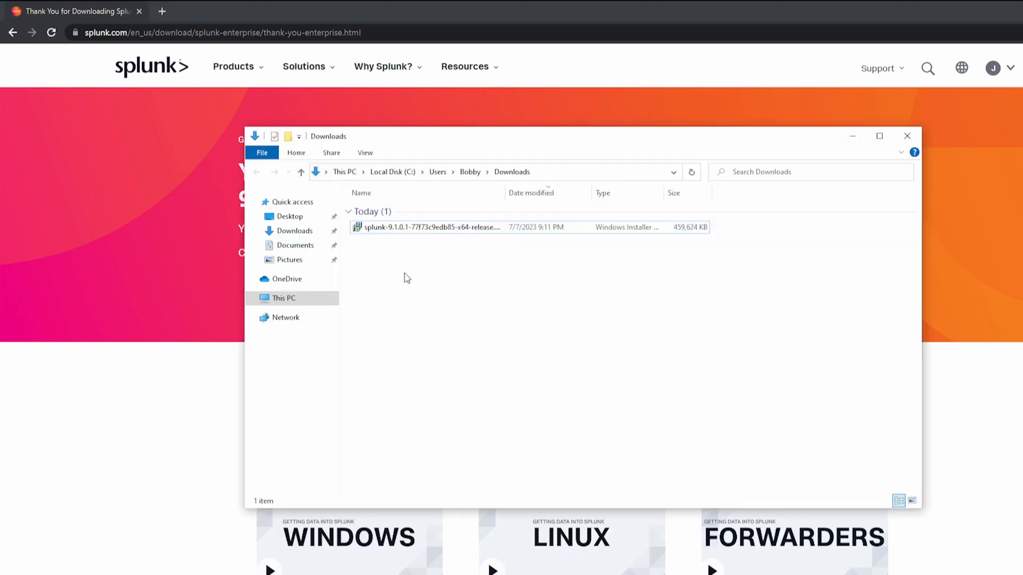
Step: Launch the downloaded Splunk 9.1.0.1 installer and accept its License Agreement
{"action": "left_click", "coordinate": [420, 232]}
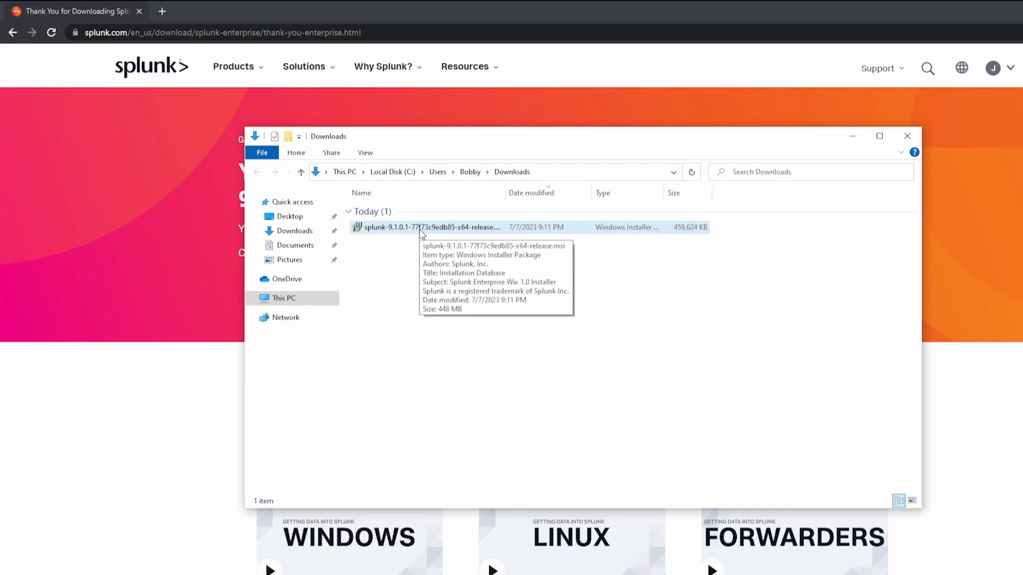
{"action": "double_click", "coordinate": [420, 229]}
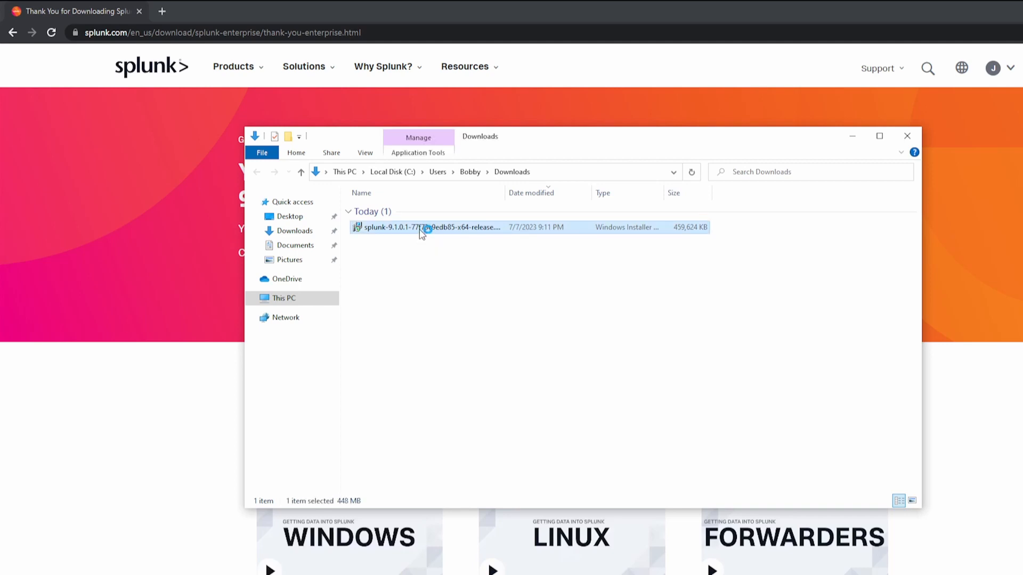
{"action": "left_click", "coordinate": [613, 333]}
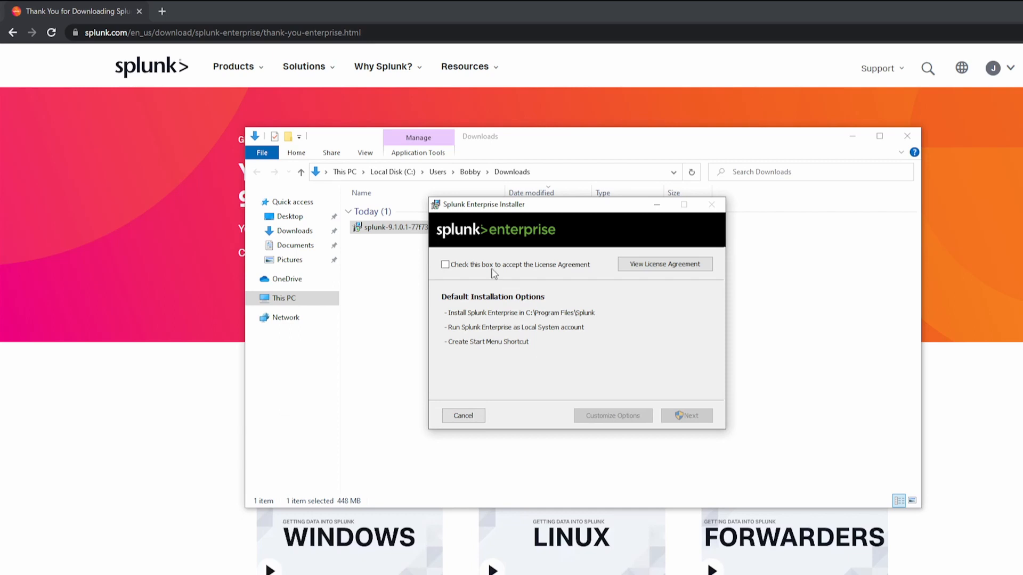
{"action": "left_click", "coordinate": [492, 267]}
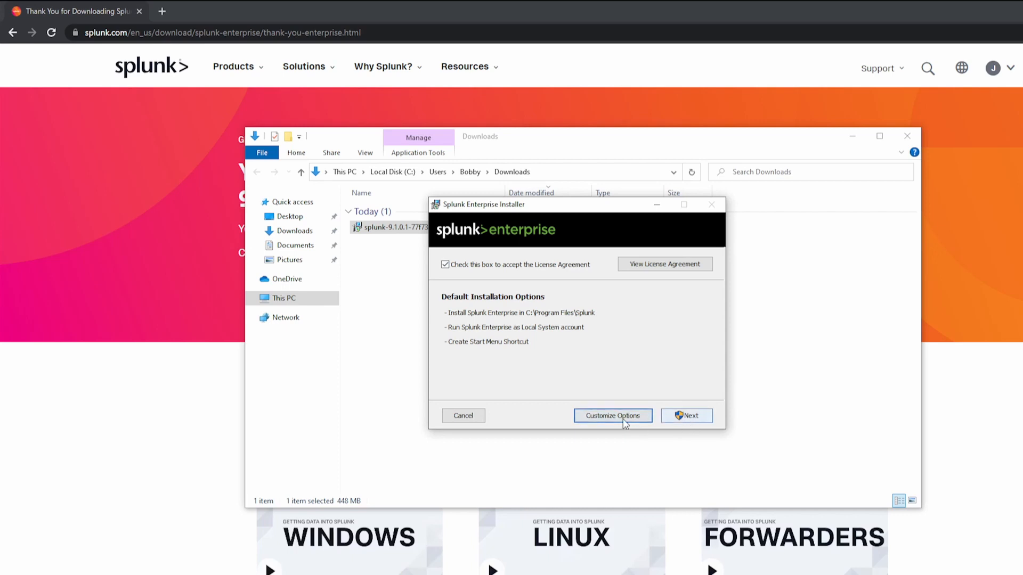
Step: Customize the installation options, keeping C:\Program Files\Splunk\ as the install folder and Local System as the account
{"action": "left_click", "coordinate": [624, 416]}
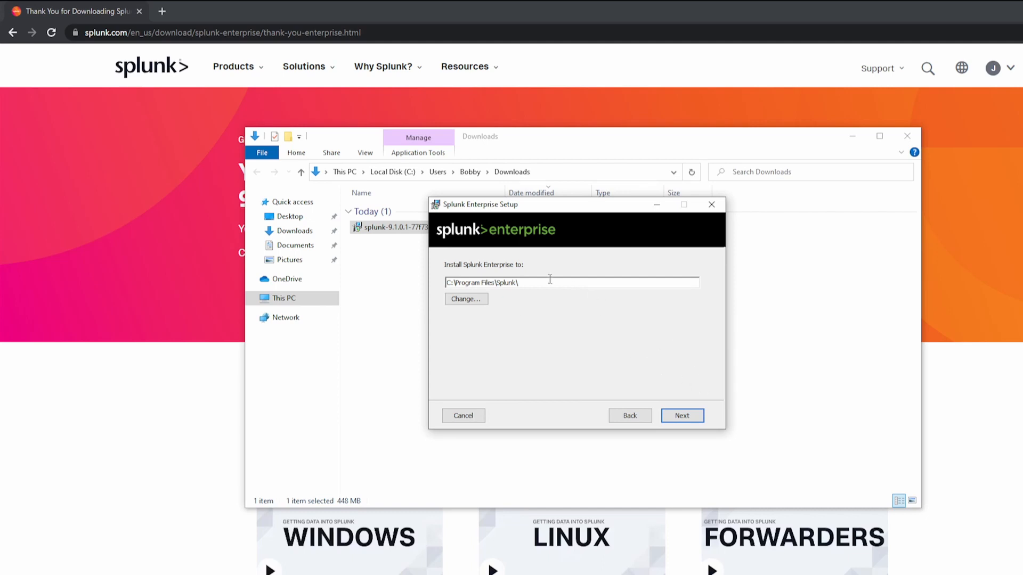
{"action": "left_click", "coordinate": [693, 416]}
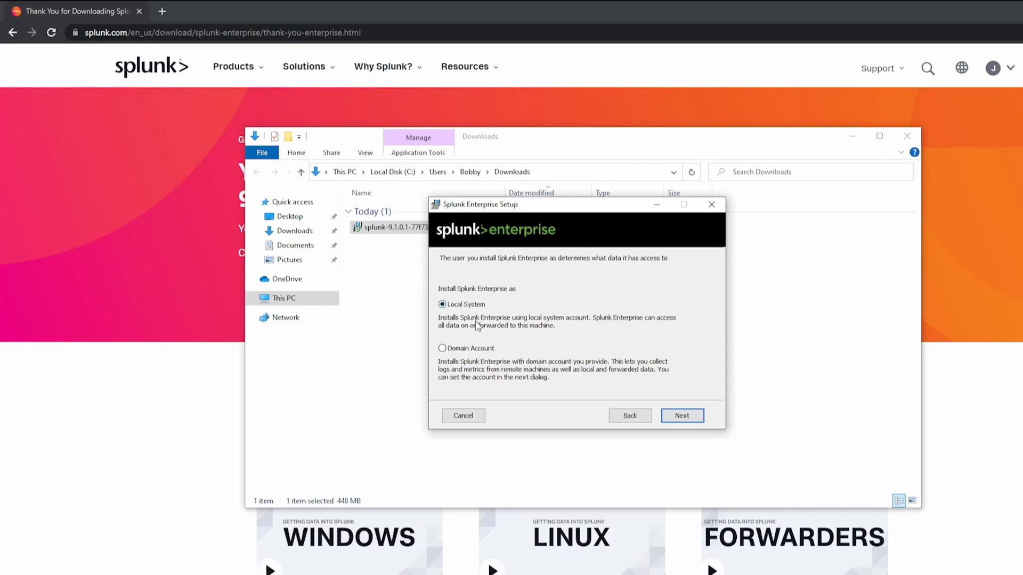
{"action": "left_click", "coordinate": [687, 416]}
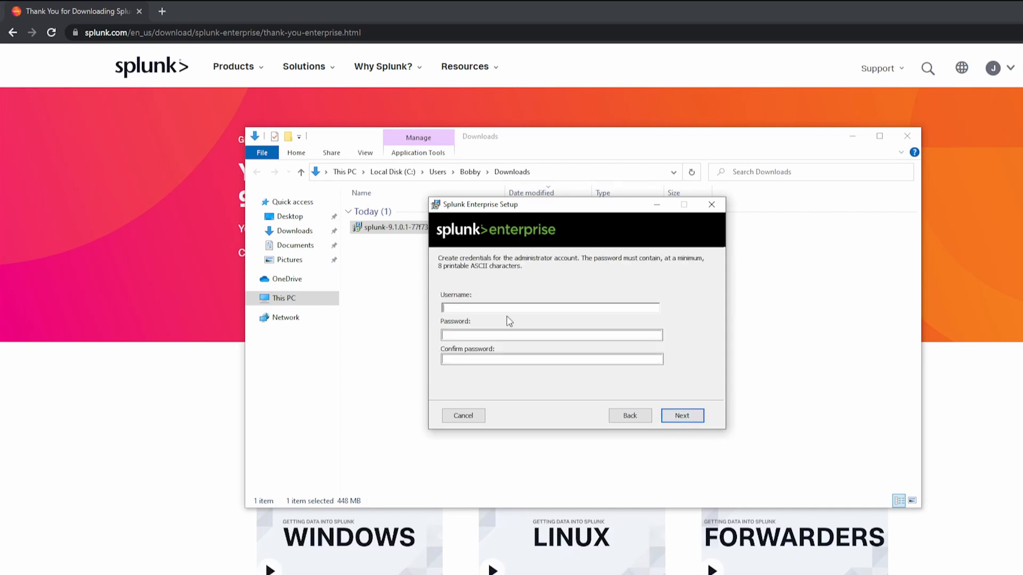
Step: Create the Splunk administrator credentials by entering a username, the account password and its confirmation
{"action": "type", "text": "bobby"}
{"action": "type", "text": "•••••••••"}
{"action": "key", "text": "Tab"}
{"action": "type", "text": "•••••••••"}
{"action": "key", "text": "Return"}
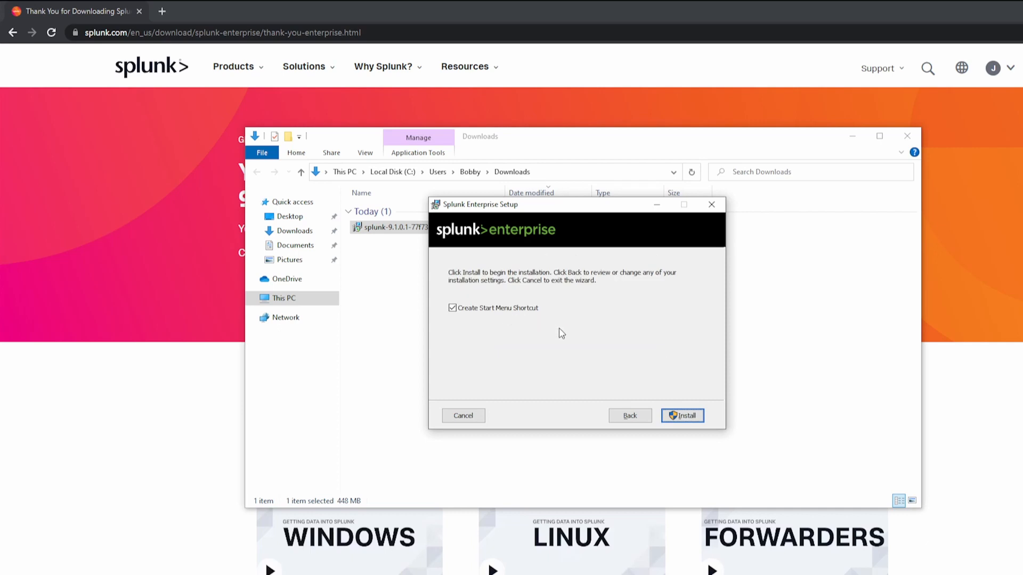
Step: Install Splunk Enterprise with a Start Menu shortcut, then finish setup with the browser launch option enabled
{"action": "left_click", "coordinate": [680, 417]}
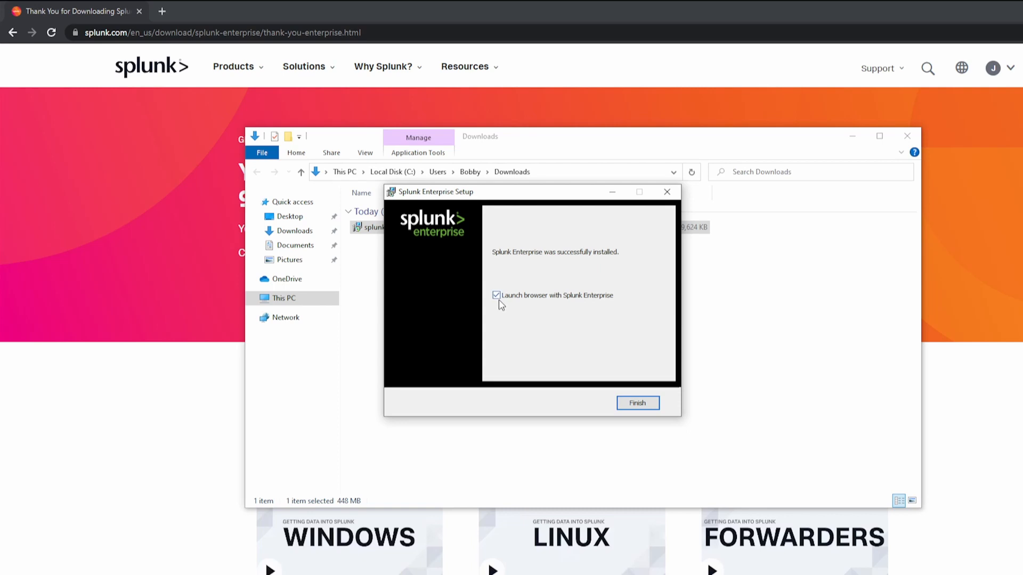
{"action": "left_click", "coordinate": [644, 403]}
{"action": "left_click", "coordinate": [585, 320]}
{"action": "left_click", "coordinate": [622, 456]}
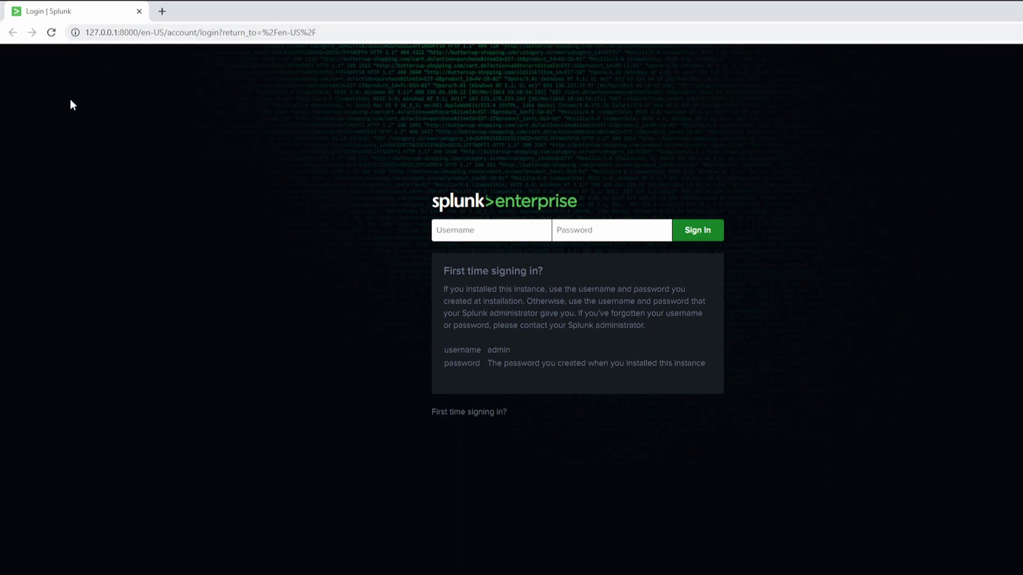
Step: Sign in to the local Splunk Enterprise instance with the administrator username and password
{"action": "left_click_drag", "start_coordinate": [85, 32], "coordinate": [138, 35]}
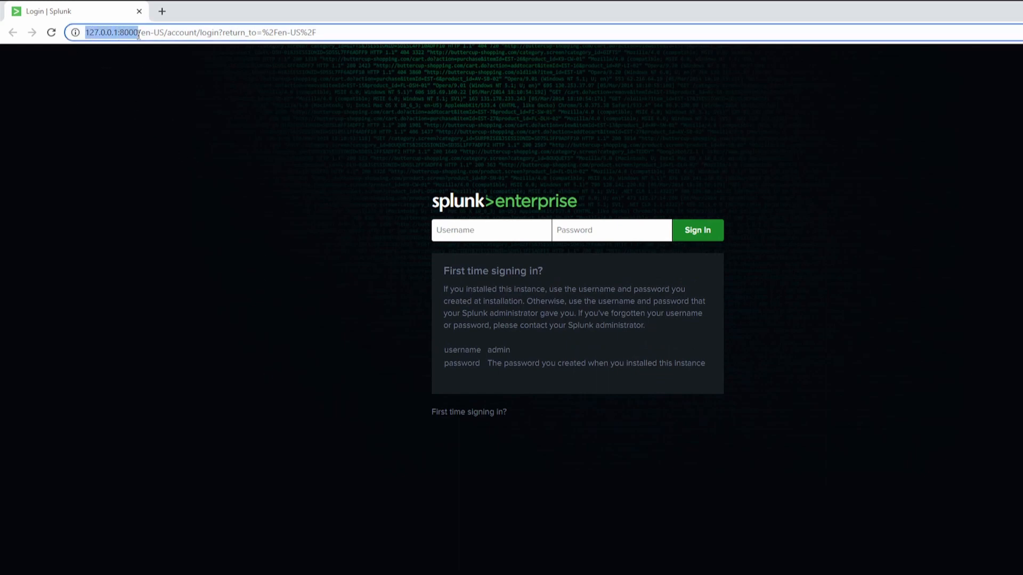
{"action": "left_click", "coordinate": [501, 232]}
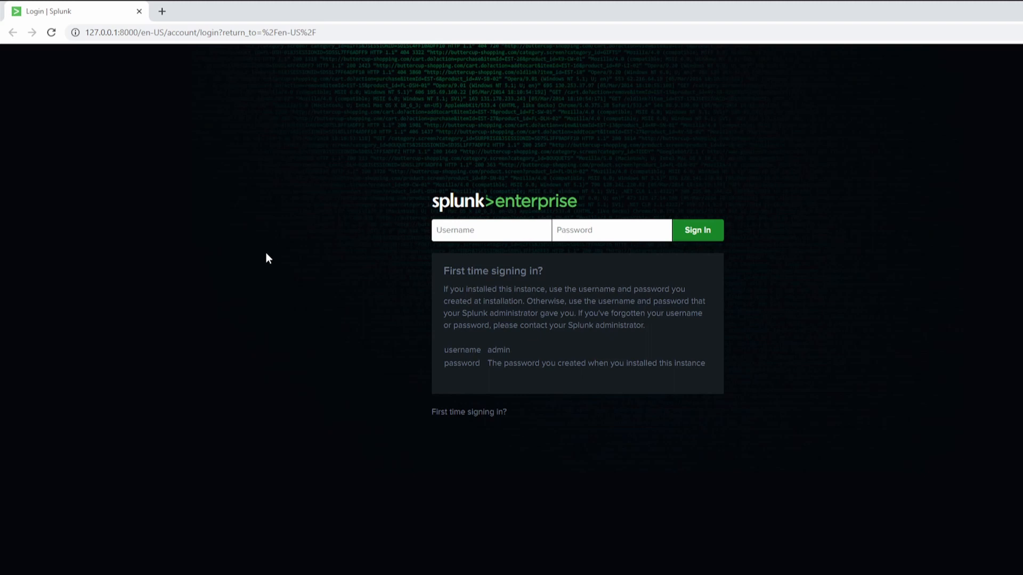
{"action": "type", "text": "bobby********"}
{"action": "key", "text": "Return"}
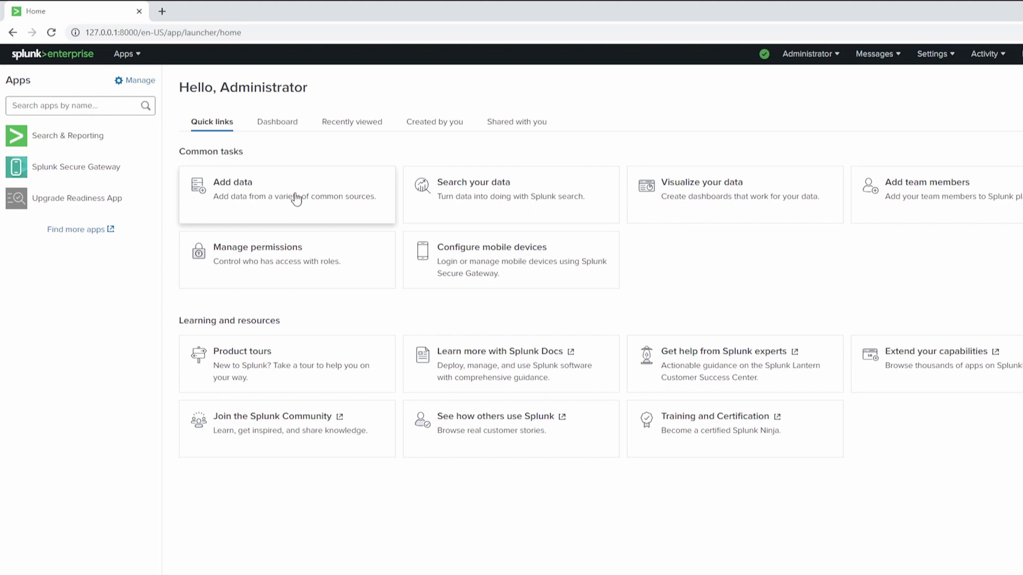
Step: Start adding data with the Monitor method, skipping the introductory tour
{"action": "left_click", "coordinate": [325, 205]}
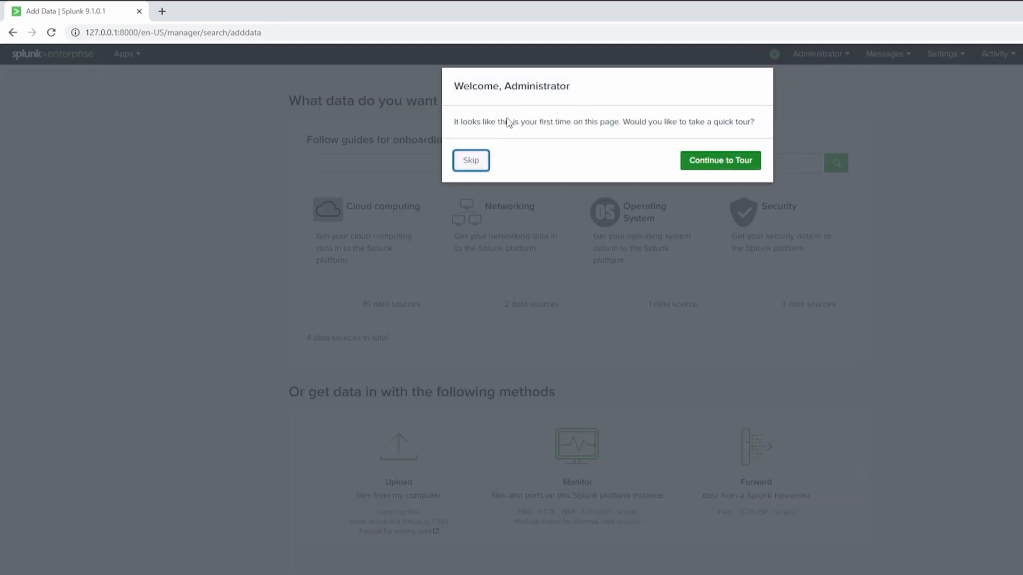
{"action": "left_click", "coordinate": [481, 164]}
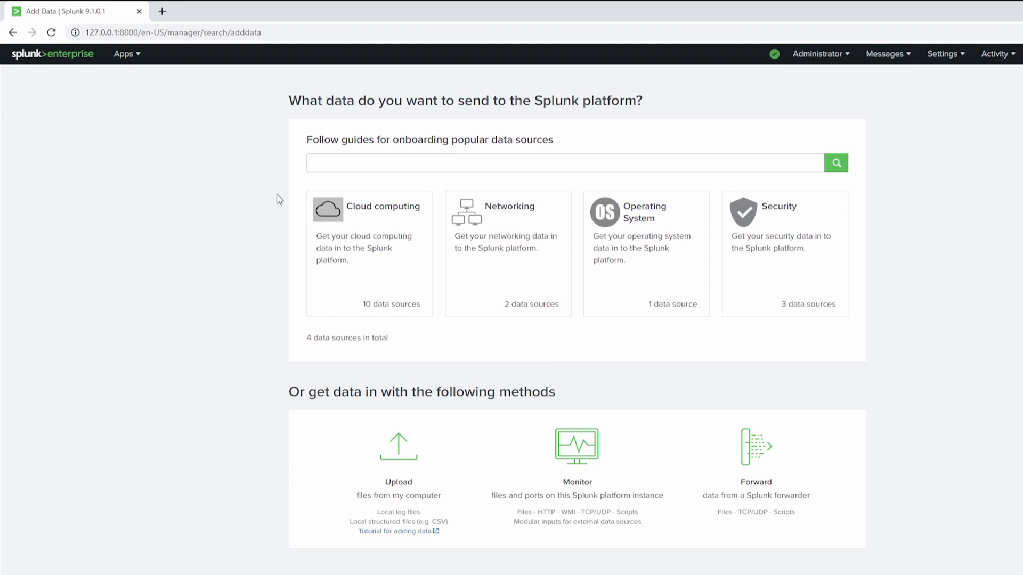
{"action": "left_click", "coordinate": [577, 475]}
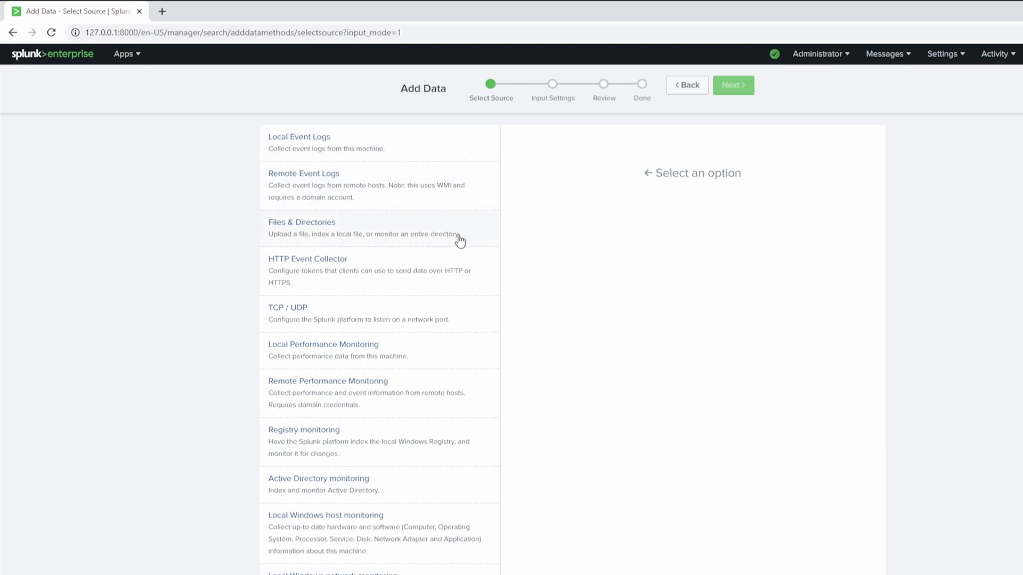
Step: Choose Local Event Logs as the source, select the Application, Security and System logs, and continue to the input settings
{"action": "left_click", "coordinate": [358, 152]}
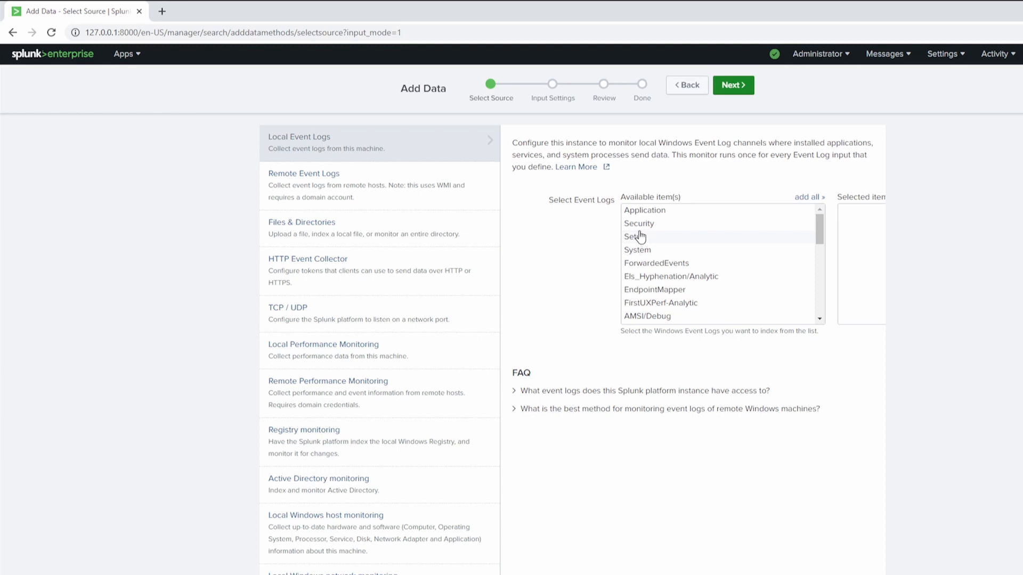
{"action": "left_click", "coordinate": [658, 226]}
{"action": "left_click", "coordinate": [697, 212]}
{"action": "left_click", "coordinate": [655, 255]}
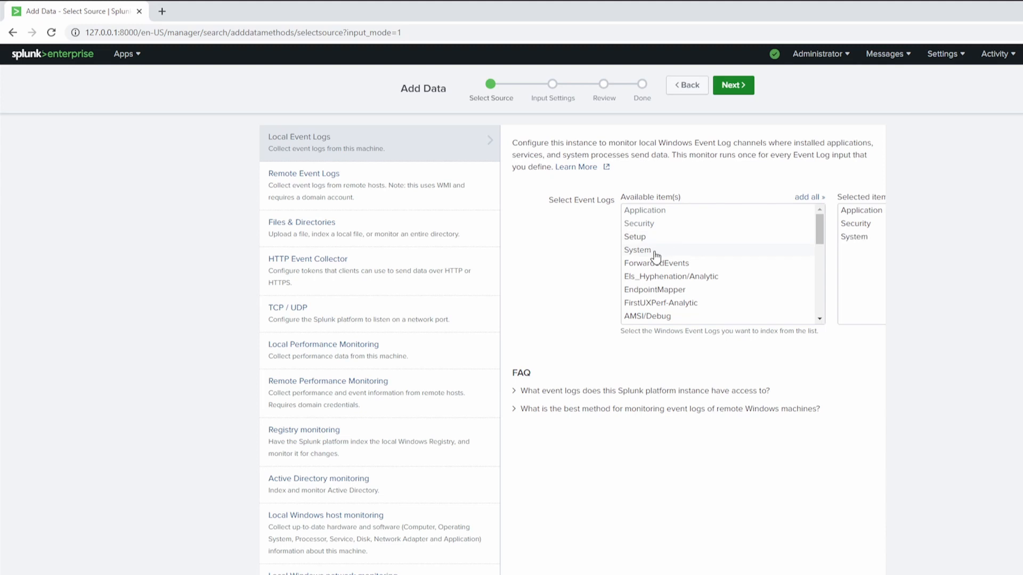
{"action": "scroll", "coordinate": [719, 267], "scroll_direction": "down", "scroll_amount": 5}
{"action": "scroll", "coordinate": [748, 270], "scroll_direction": "down", "scroll_amount": 1}
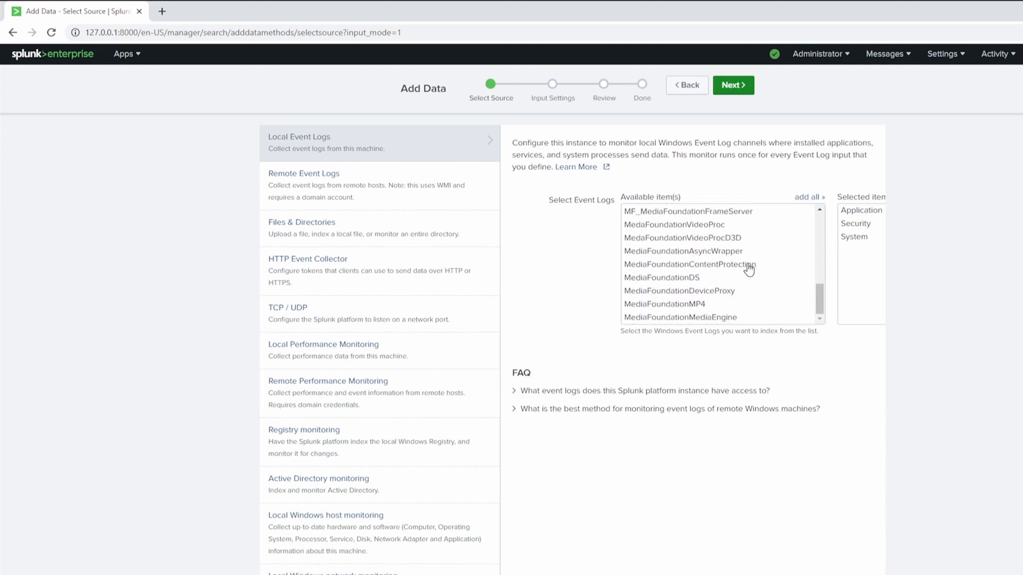
{"action": "scroll", "coordinate": [659, 238], "scroll_direction": "down", "scroll_amount": 3}
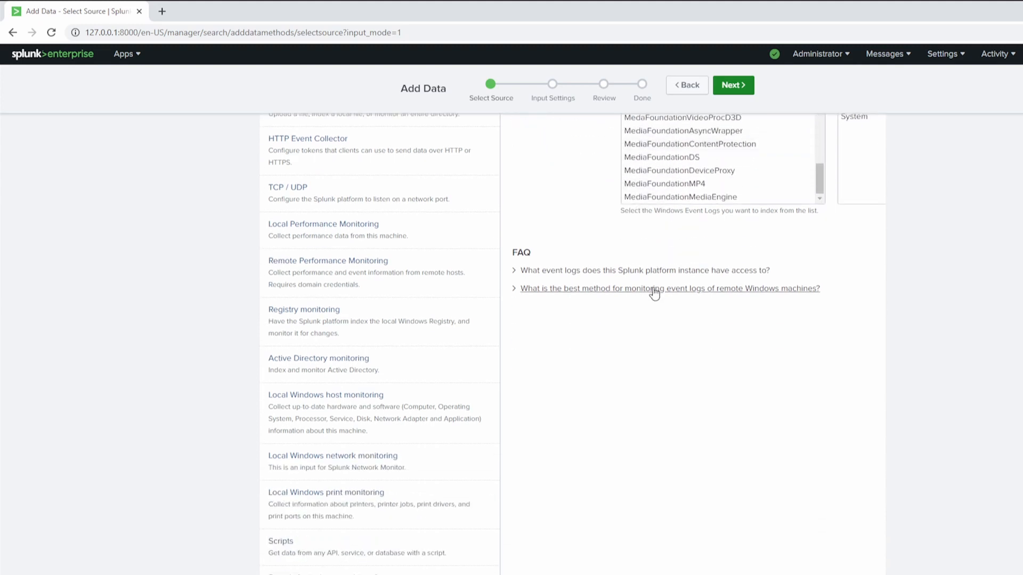
{"action": "scroll", "coordinate": [586, 298], "scroll_direction": "up", "scroll_amount": 2}
{"action": "scroll", "coordinate": [714, 251], "scroll_direction": "up", "scroll_amount": 10}
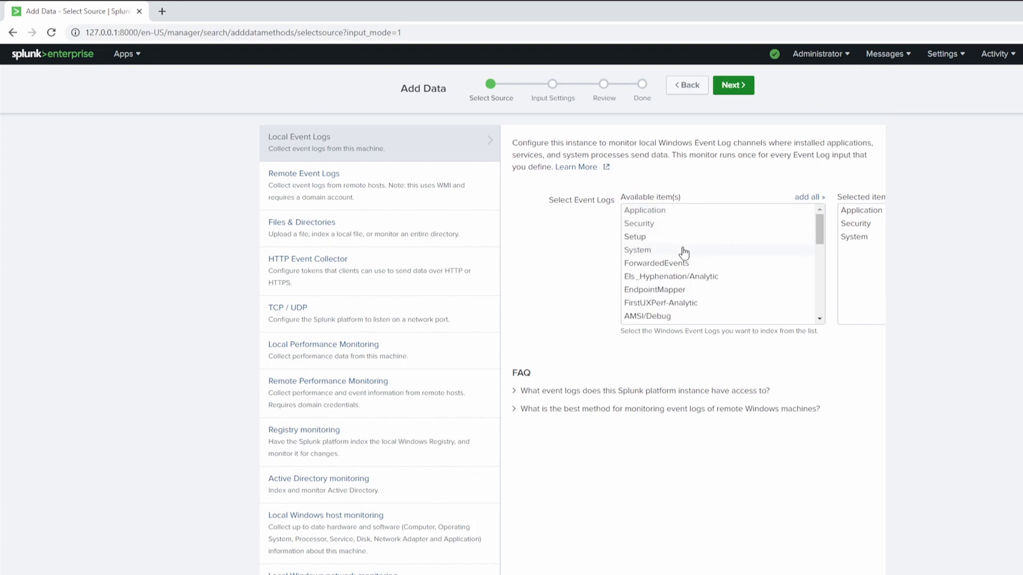
{"action": "left_click", "coordinate": [749, 89]}
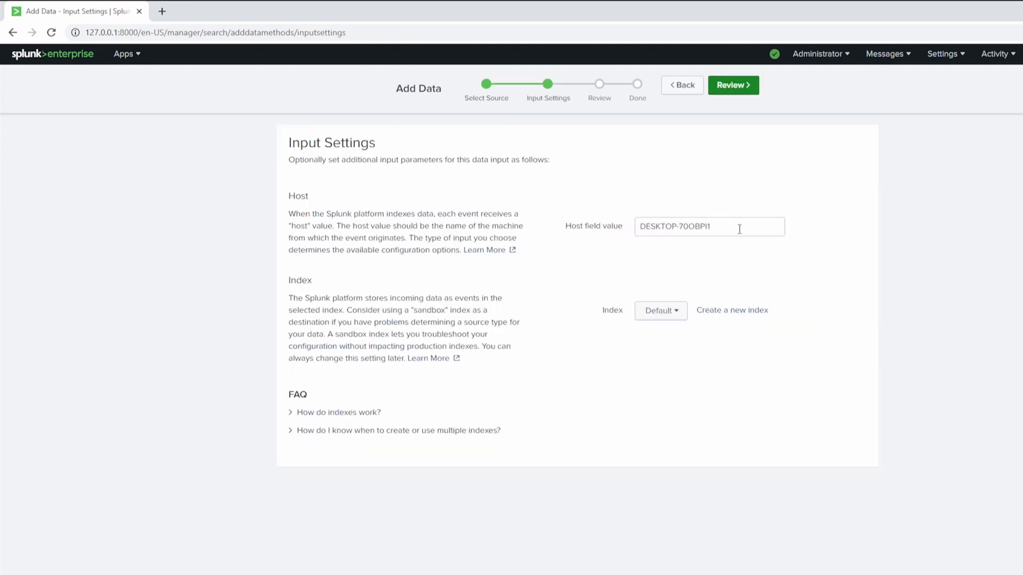
Step: Set the index to main while keeping the default host value, and submit the reviewed event log input
{"action": "left_click_drag", "start_coordinate": [716, 223], "coordinate": [576, 253]}
{"action": "left_click", "coordinate": [573, 258]}
{"action": "left_click", "coordinate": [678, 318]}
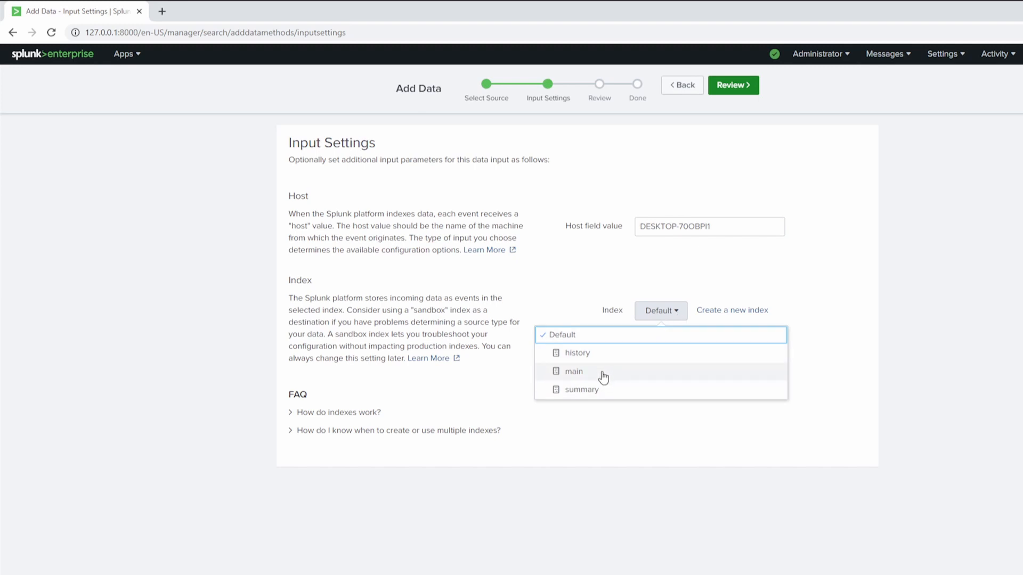
{"action": "left_click", "coordinate": [602, 373]}
{"action": "left_click", "coordinate": [647, 318]}
{"action": "left_click", "coordinate": [602, 341]}
{"action": "left_click", "coordinate": [660, 313]}
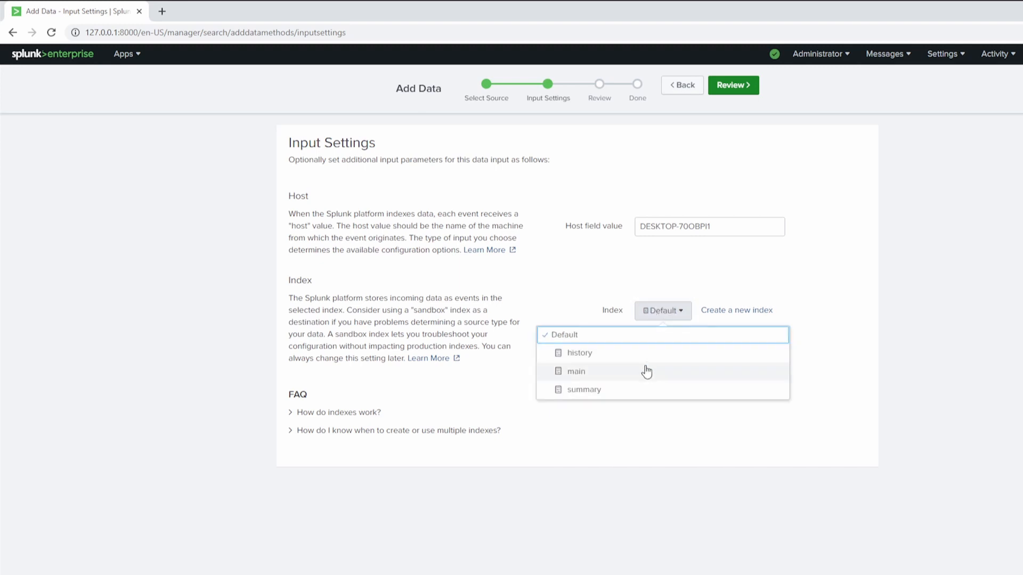
{"action": "left_click", "coordinate": [646, 372]}
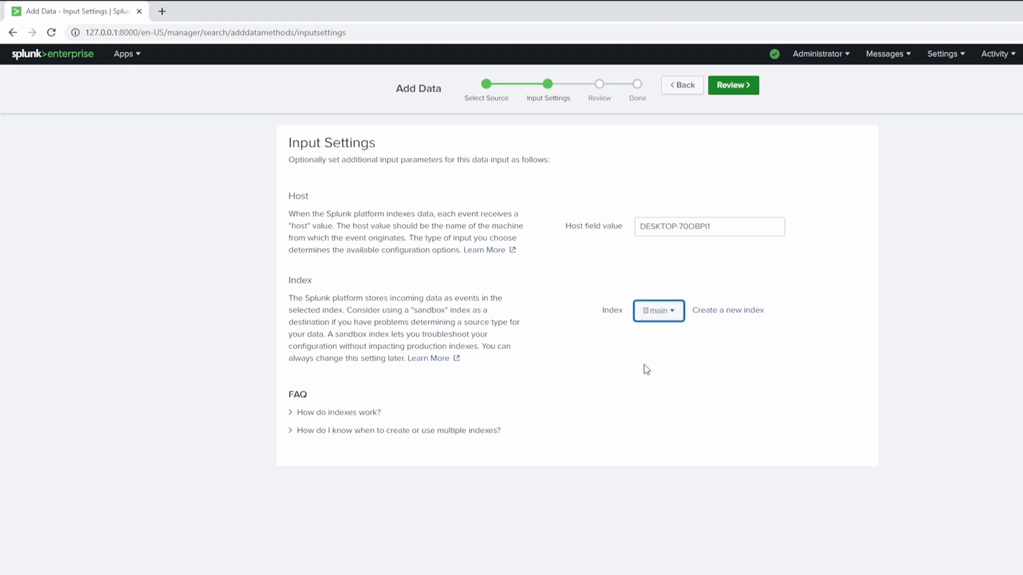
{"action": "left_click", "coordinate": [740, 91]}
{"action": "left_click", "coordinate": [743, 97]}
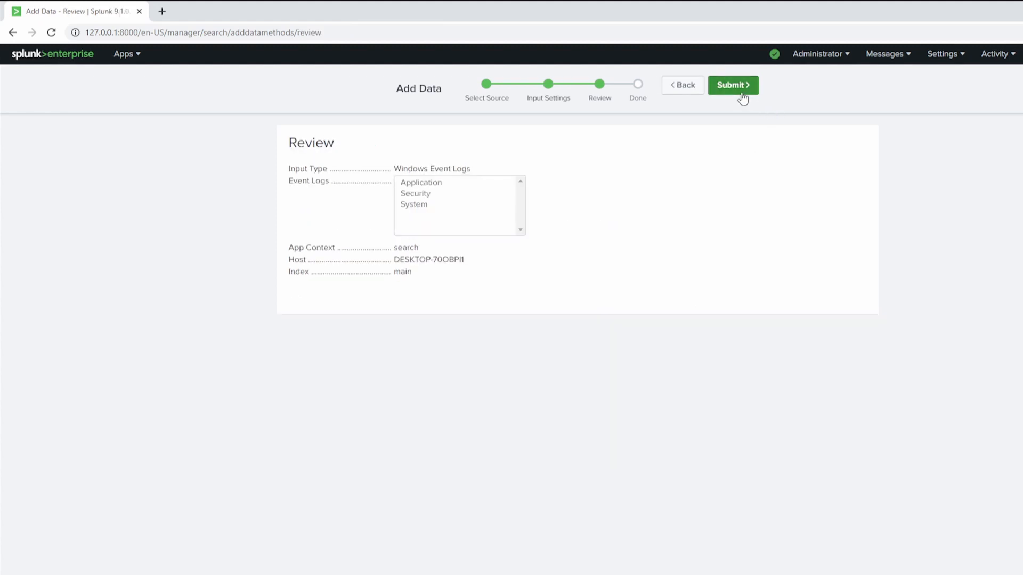
Step: Start searching the newly added event log data and skip the search and dark mode tours
{"action": "left_click", "coordinate": [367, 201]}
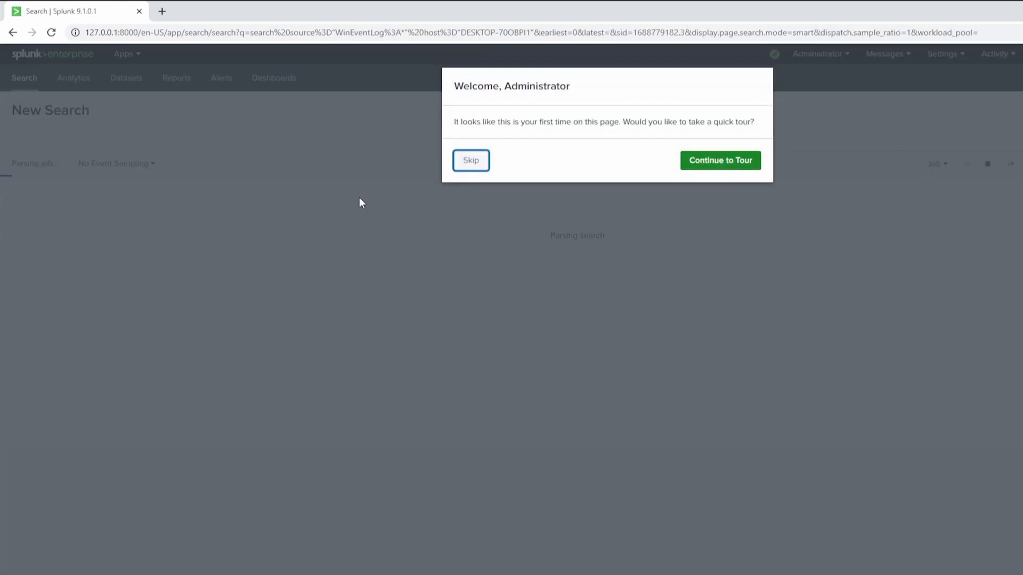
{"action": "left_click", "coordinate": [468, 165]}
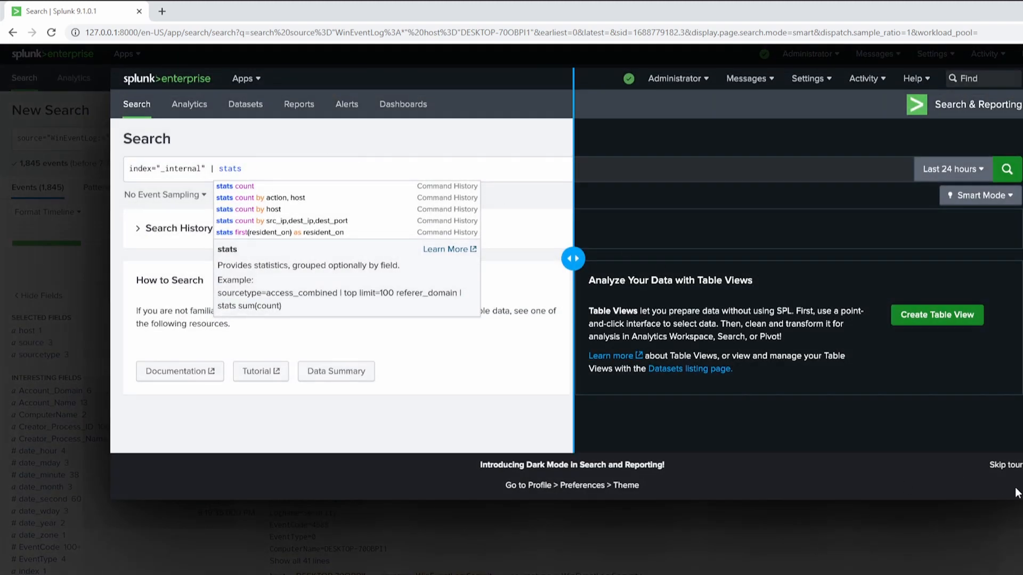
{"action": "left_click", "coordinate": [1006, 467]}
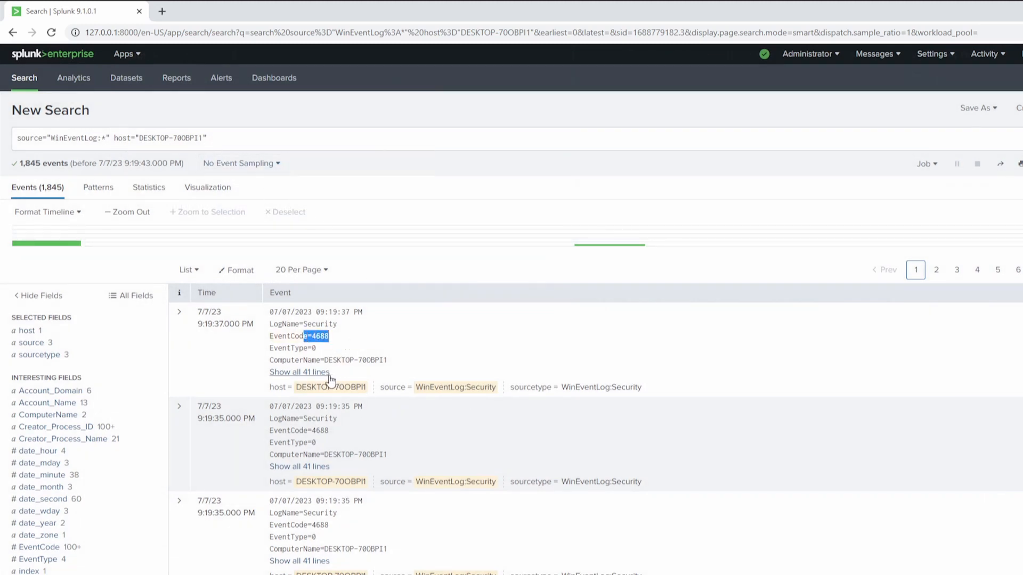
Step: Add the event code 4688 to the end of the existing search query and run it
{"action": "left_click", "coordinate": [277, 136]}
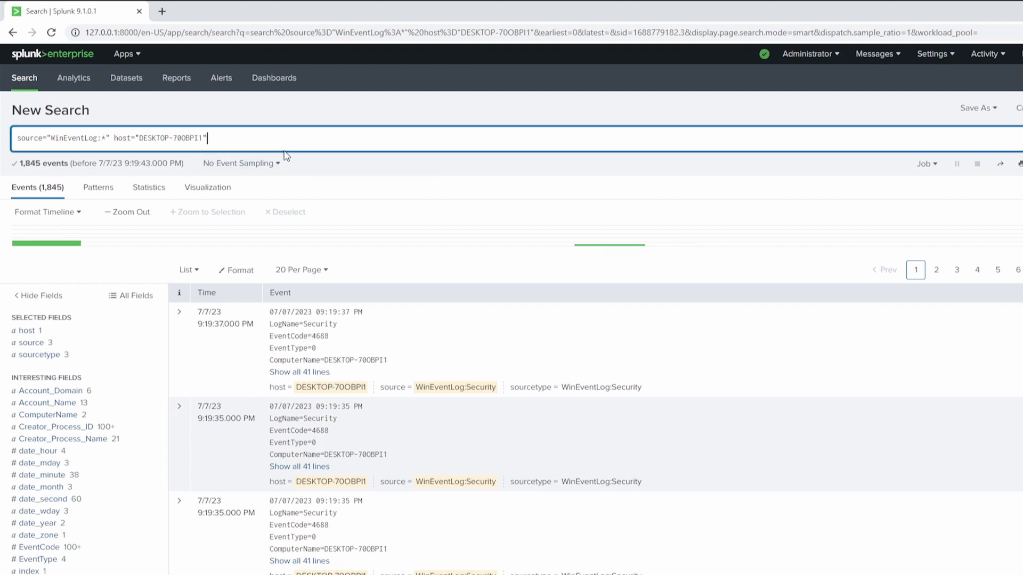
{"action": "type", "text": "4688"}
{"action": "key", "text": "Return"}
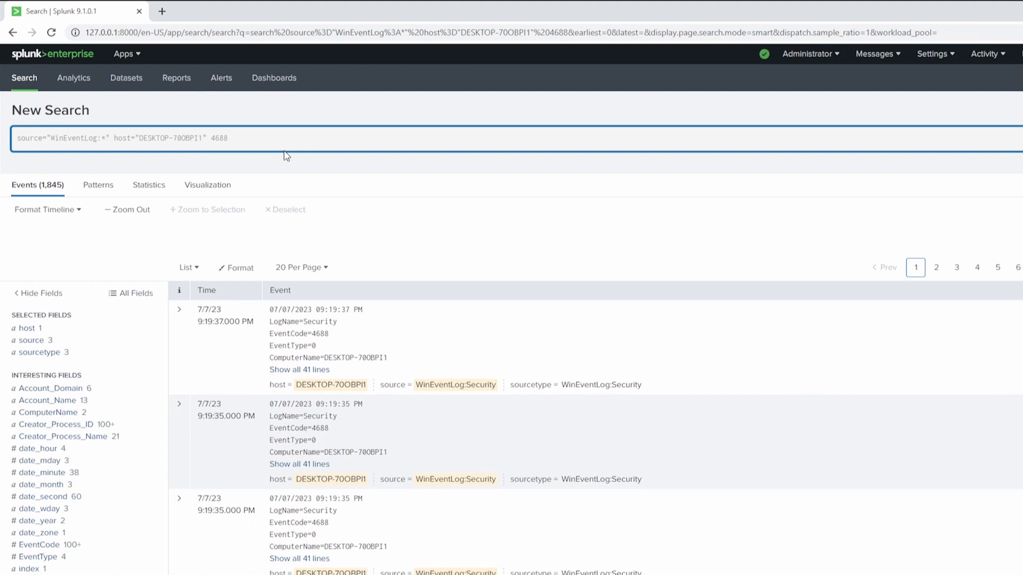